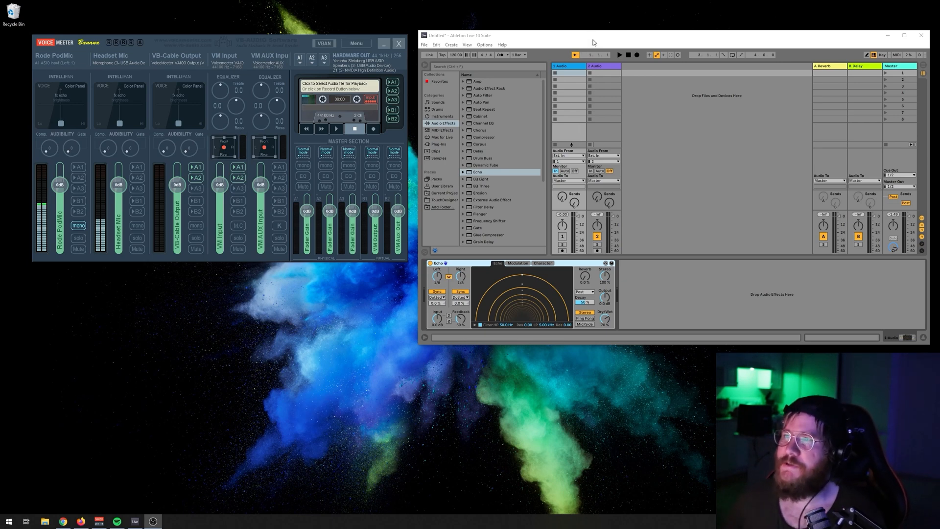
# Move the Ableton Live and VoiceMeeter windows slightly higher on the desktop, keeping them side by side
pyautogui.moveTo(593, 42); pyautogui.dragTo(595, 35)
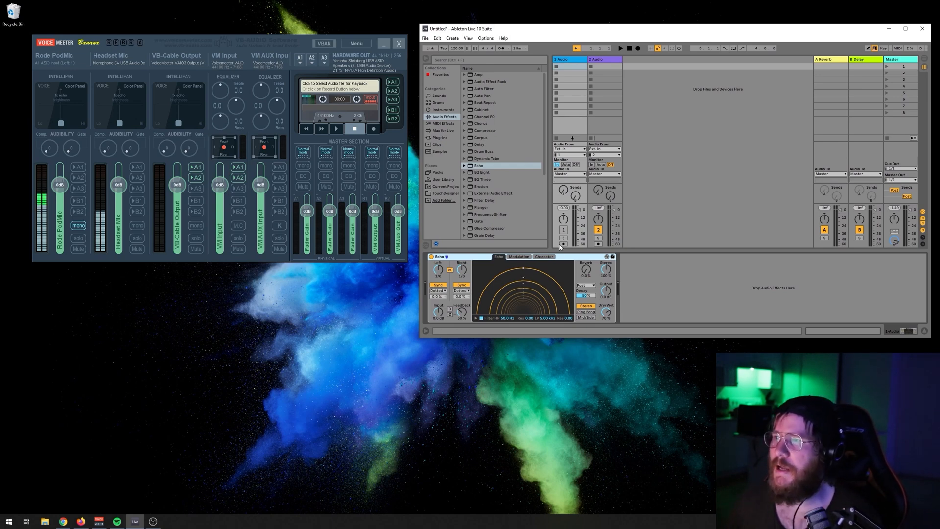
pyautogui.click(567, 64)
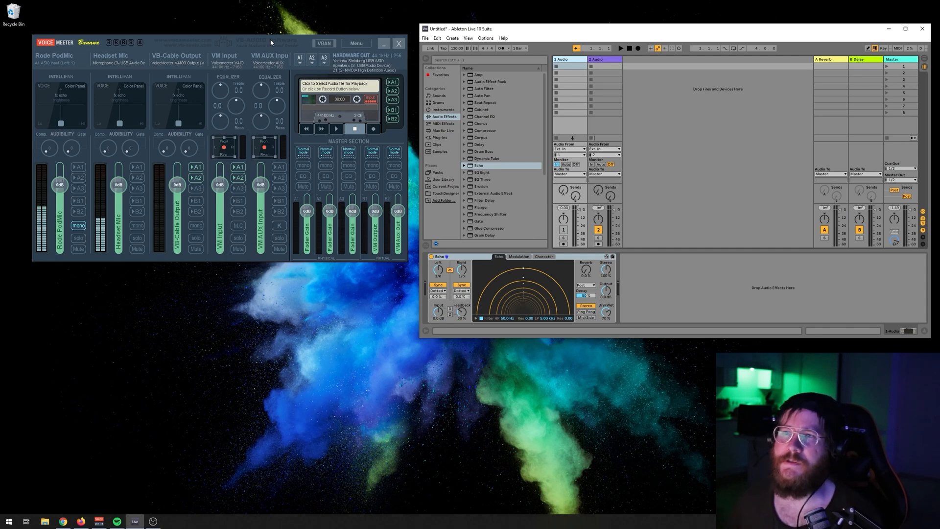
pyautogui.moveTo(264, 40); pyautogui.dragTo(267, 33)
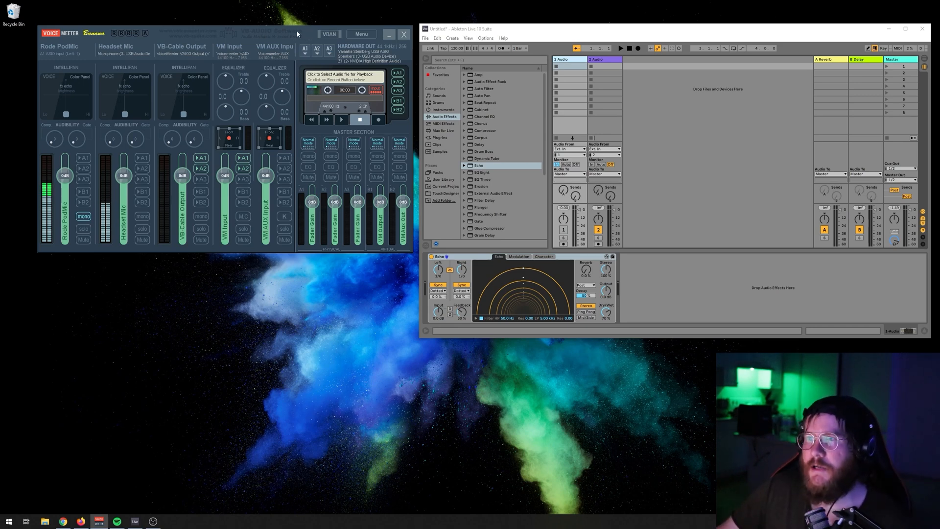
pyautogui.moveTo(296, 31); pyautogui.dragTo(284, 34)
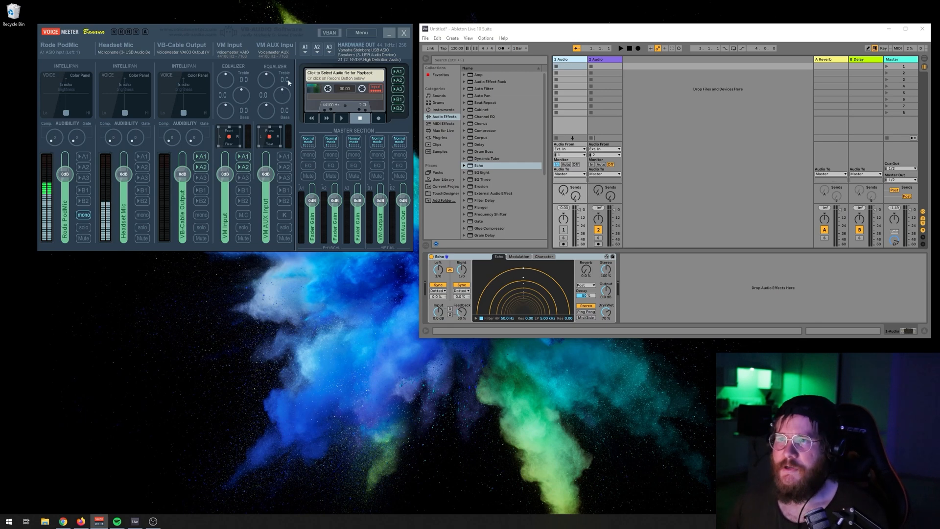
# Set Ableton Live's audio driver type to ASIO and its audio device to Voicemeeter AUX Virtual ASIO in the preferences
pyautogui.click(484, 44)
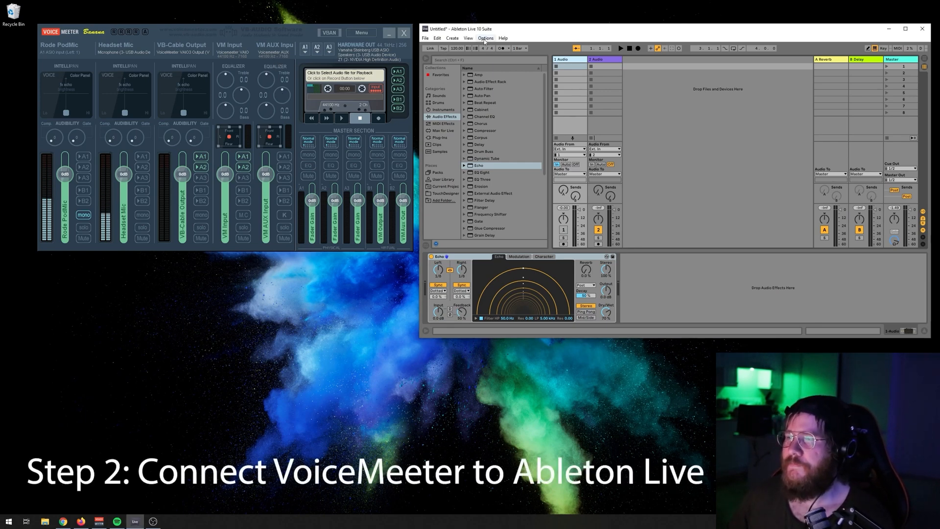
pyautogui.click(485, 38)
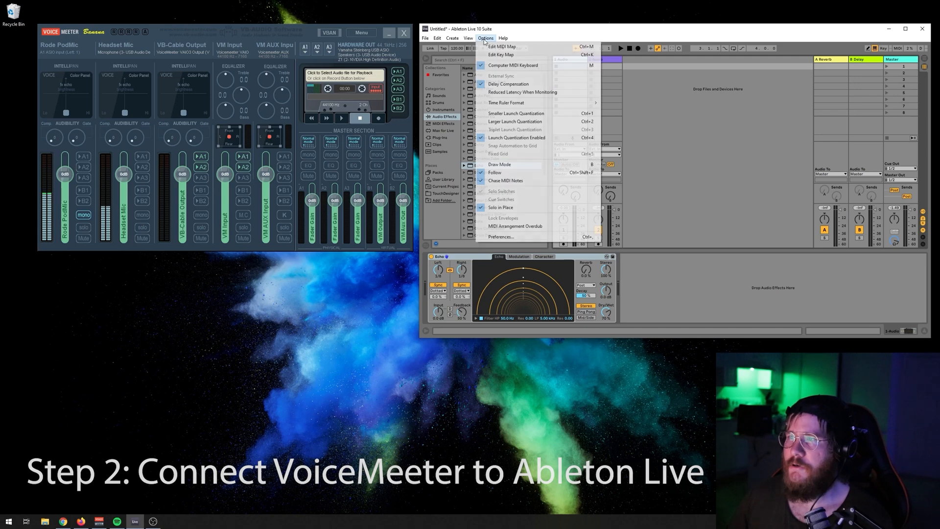
pyautogui.click(543, 236)
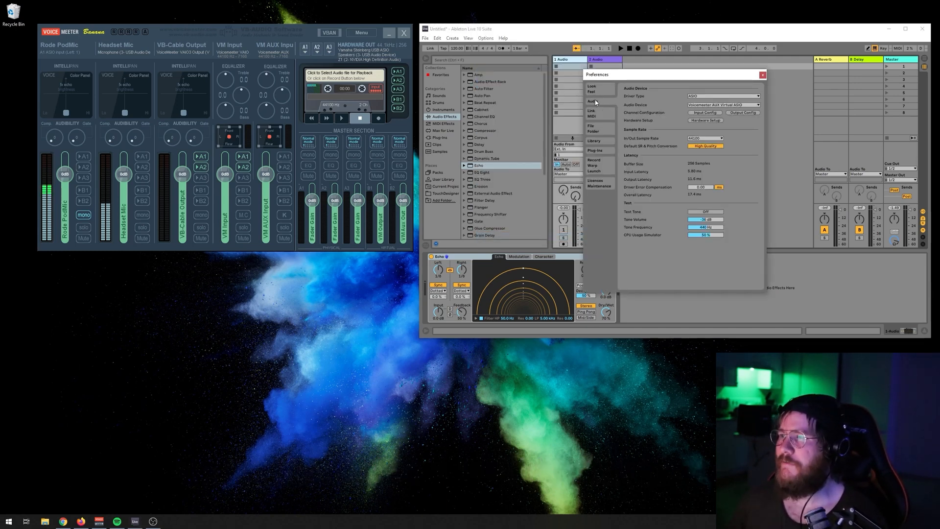
pyautogui.click(694, 97)
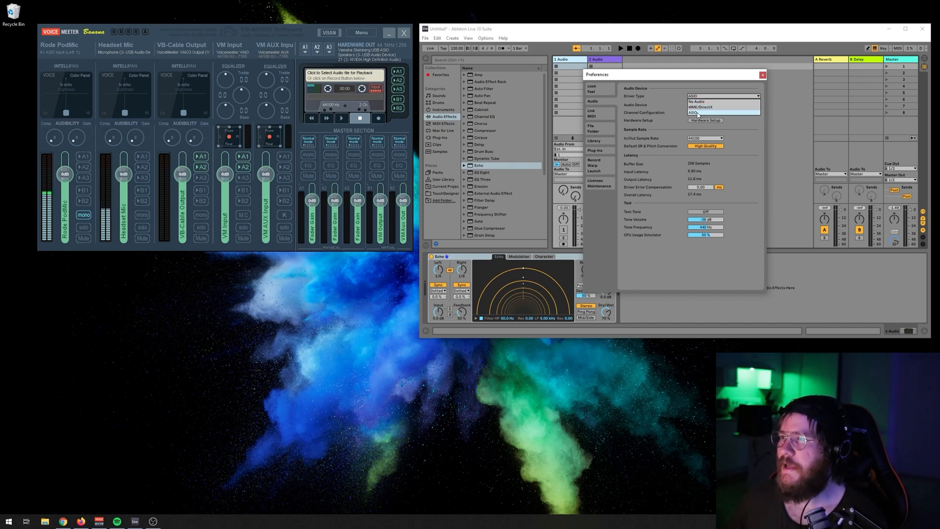
pyautogui.click(698, 113)
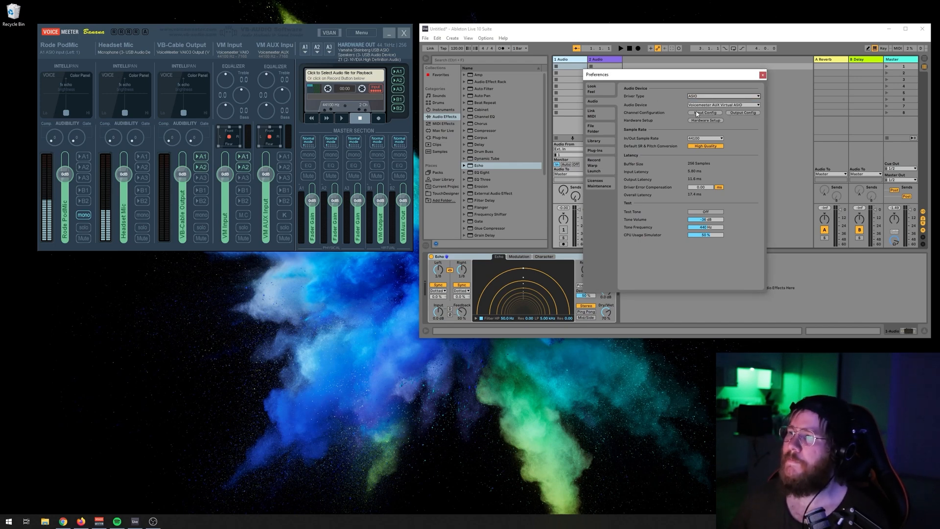
pyautogui.click(696, 106)
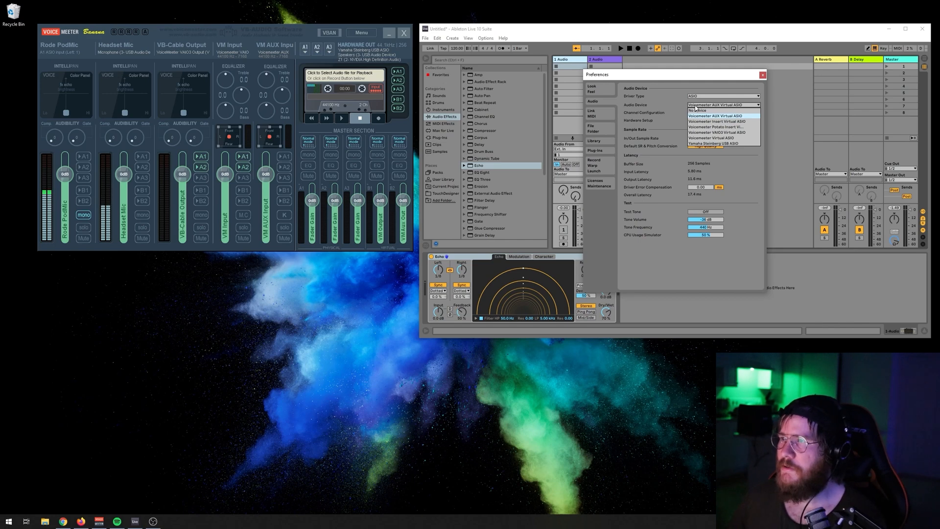
pyautogui.click(729, 116)
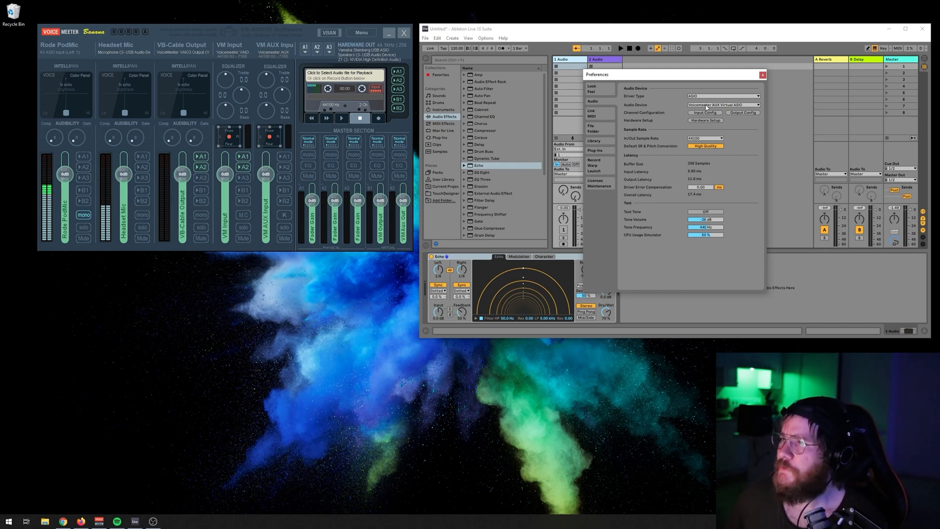
pyautogui.click(762, 75)
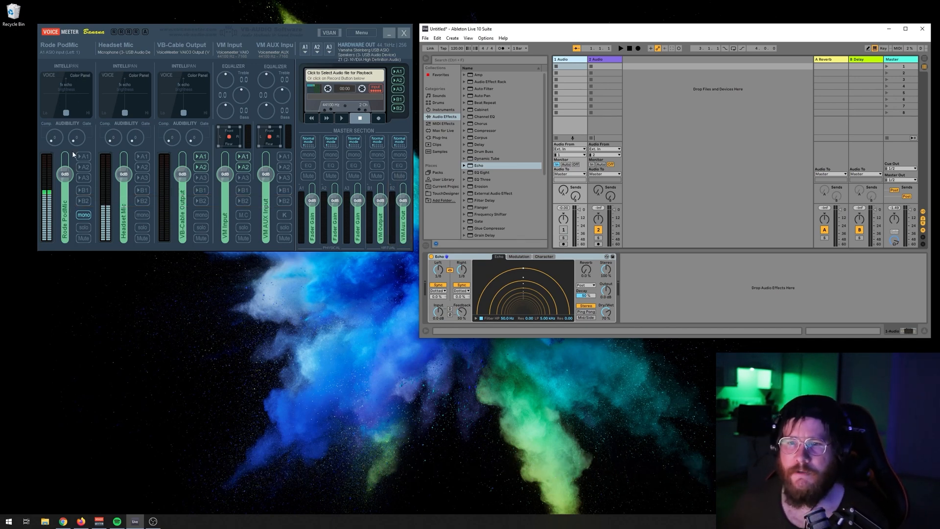
# Send the Rode PodMic strip to bus B2 in VoiceMeeter and arm the 1 Audio track in Ableton Live on external input 1
pyautogui.click(86, 203)
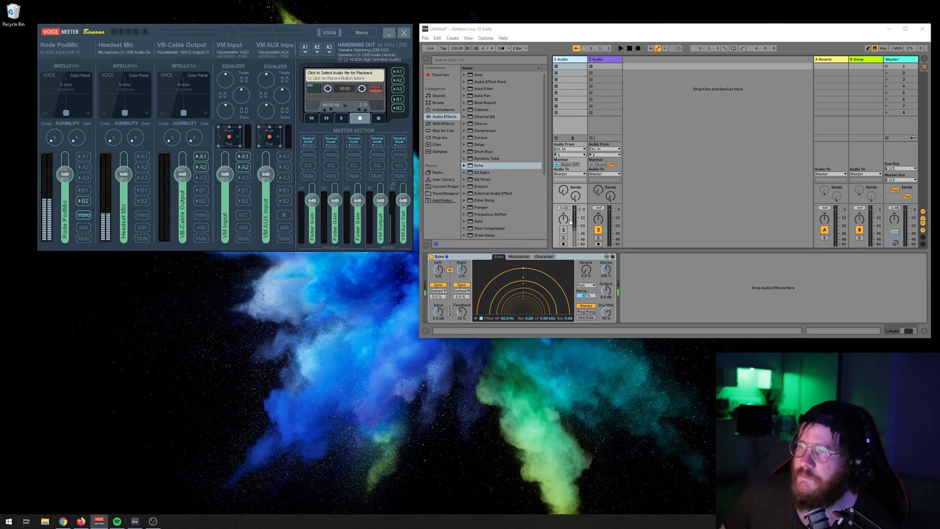
pyautogui.click(575, 155)
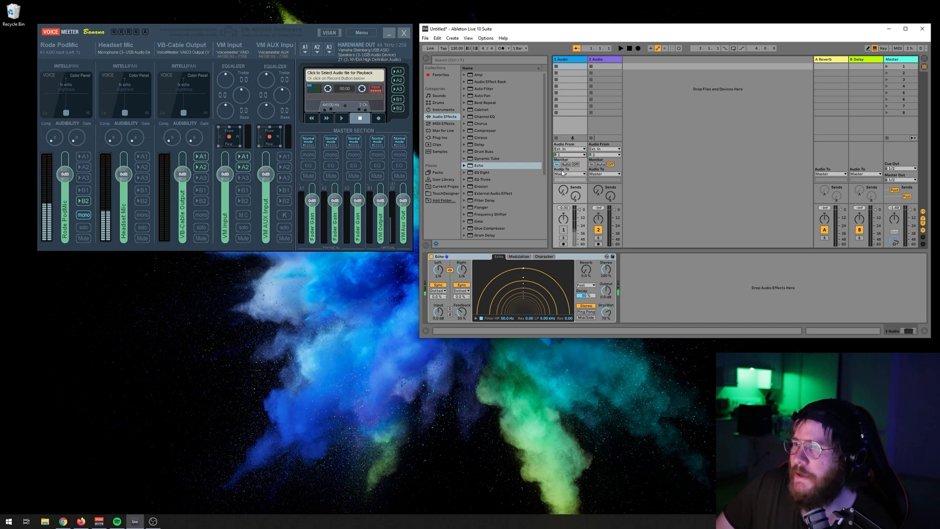
pyautogui.click(563, 244)
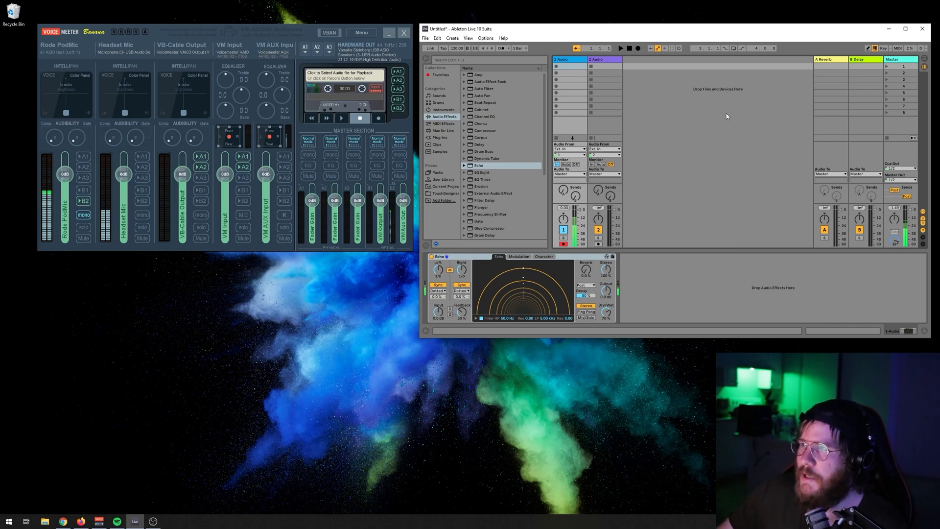
# Review the audio device settings in Ableton Live's preferences
pyautogui.click(486, 37)
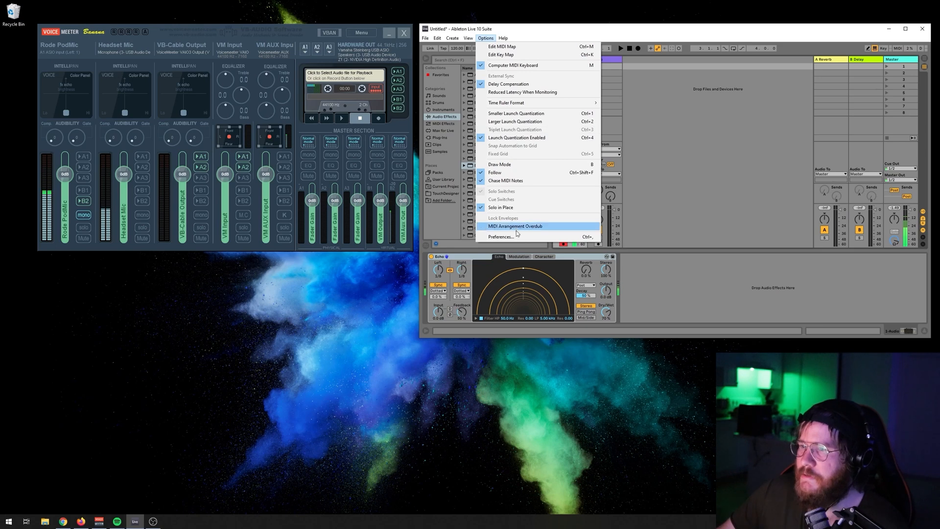
pyautogui.click(500, 237)
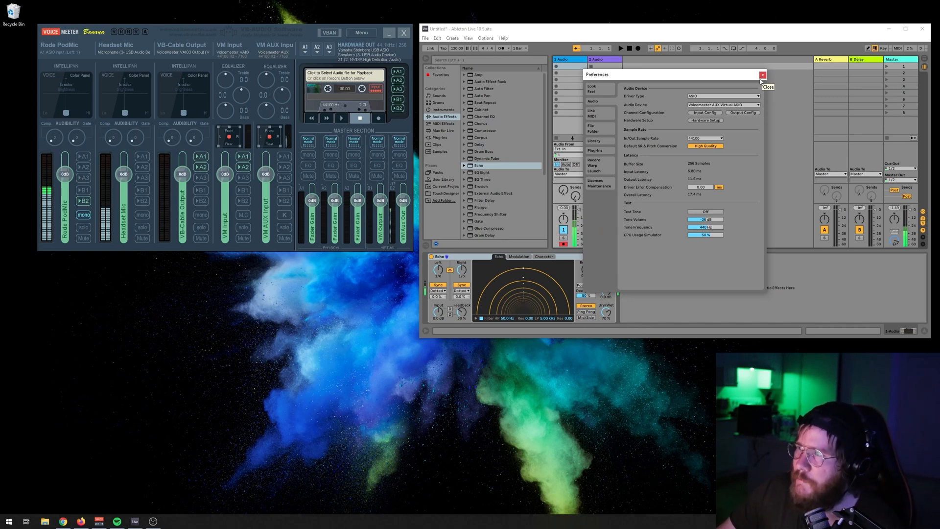
pyautogui.click(762, 75)
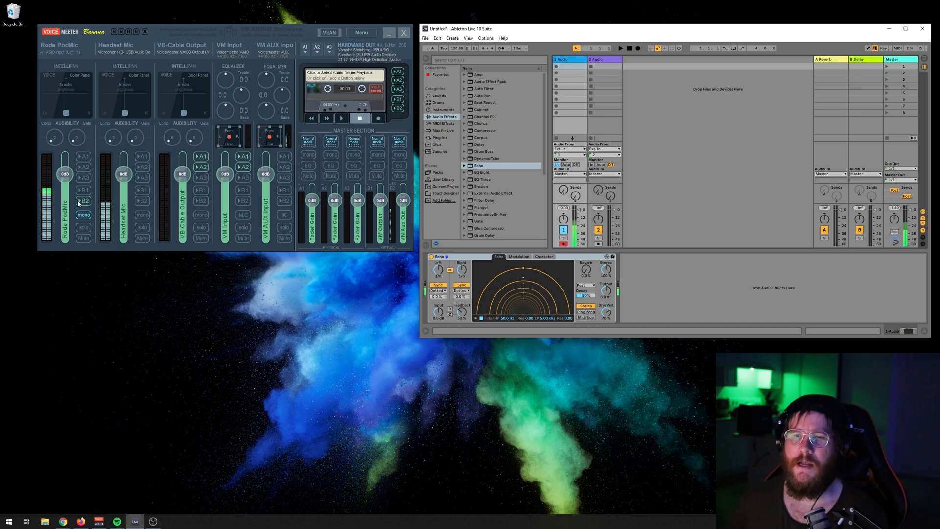
# Route the VM AUX Input strip to bus B1 in VoiceMeeter
pyautogui.click(243, 191)
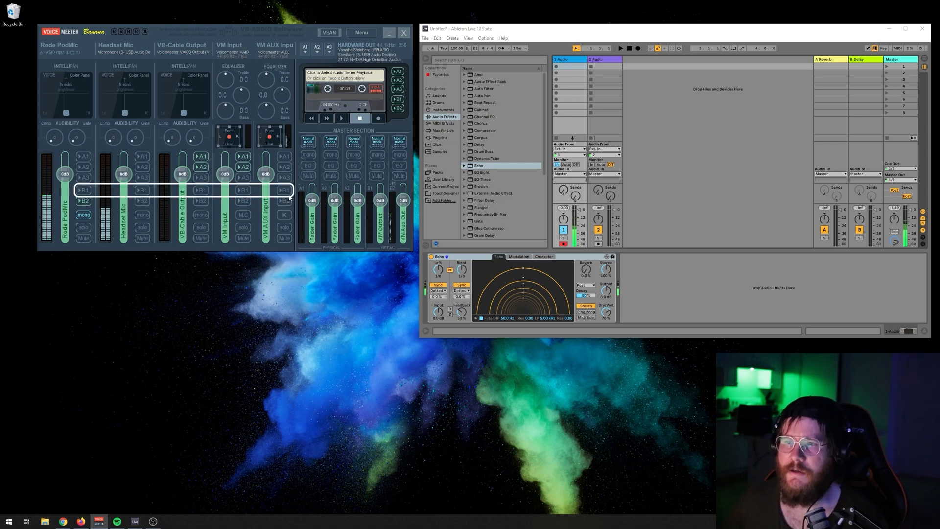
pyautogui.click(282, 193)
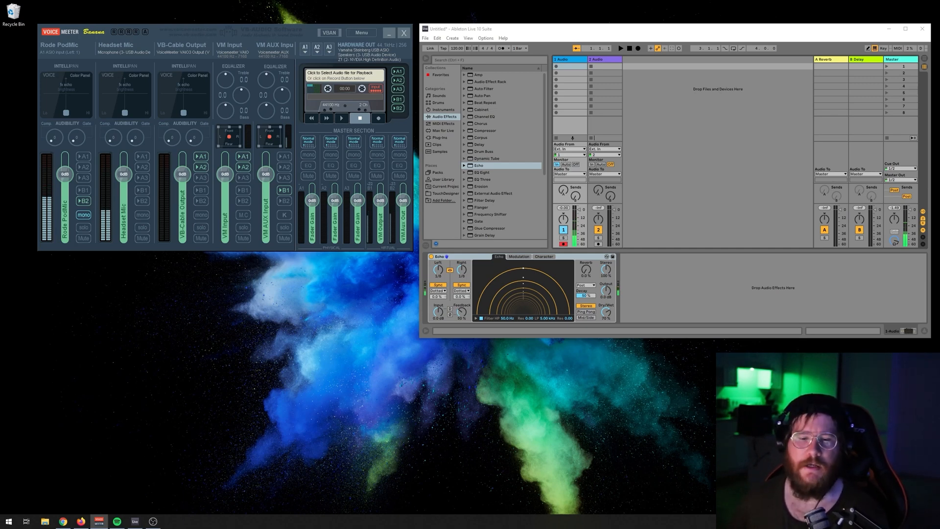
# Bring up OBS below VoiceMeeter and create an Audio Input Capture source named VoiceMeeter Output (B1) in the Desktop Capture scene
pyautogui.click(153, 521)
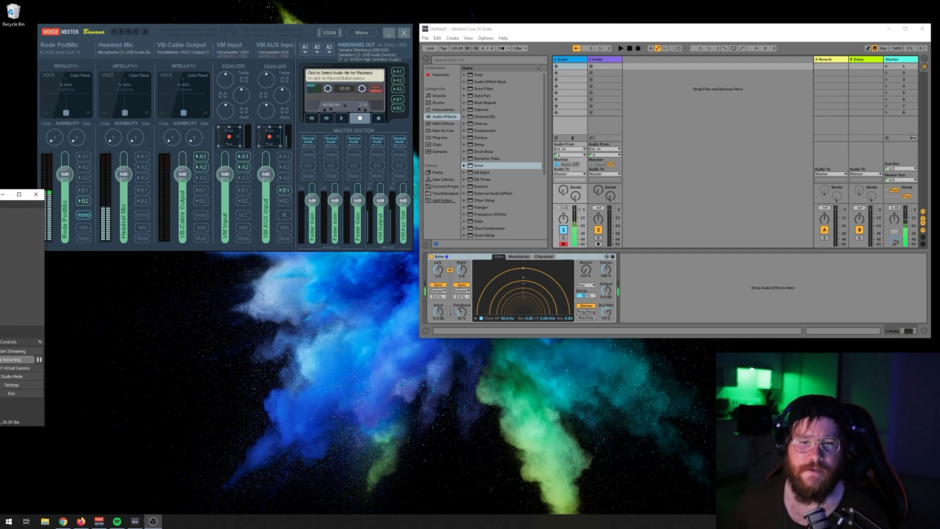
pyautogui.moveTo(223, 274); pyautogui.dragTo(208, 265)
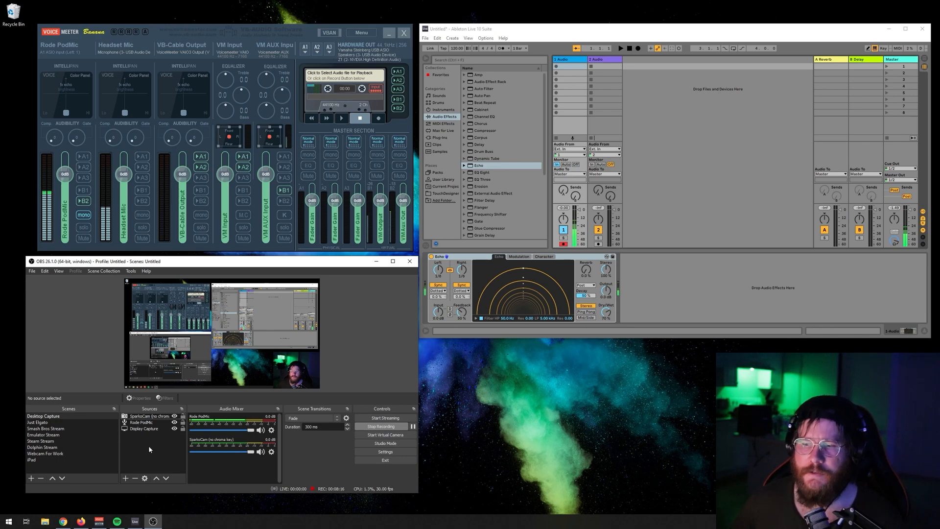
pyautogui.click(124, 478)
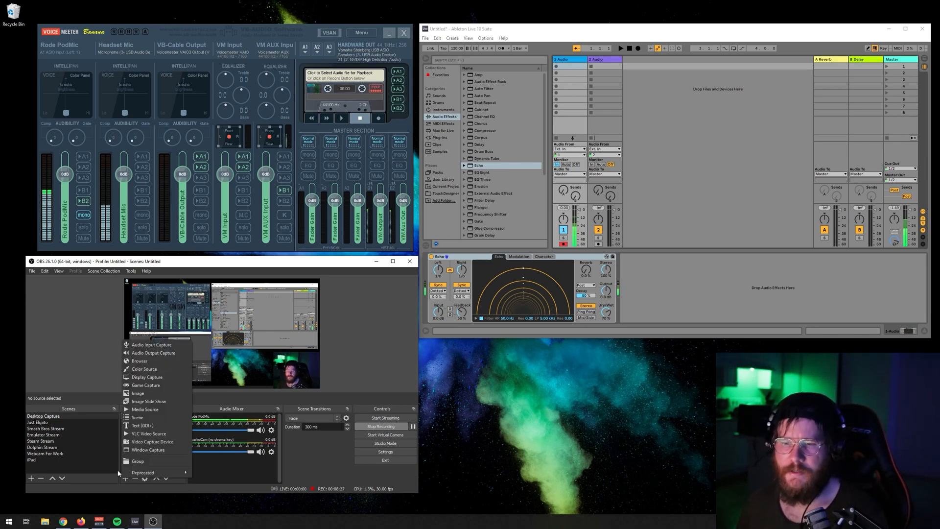
pyautogui.click(164, 345)
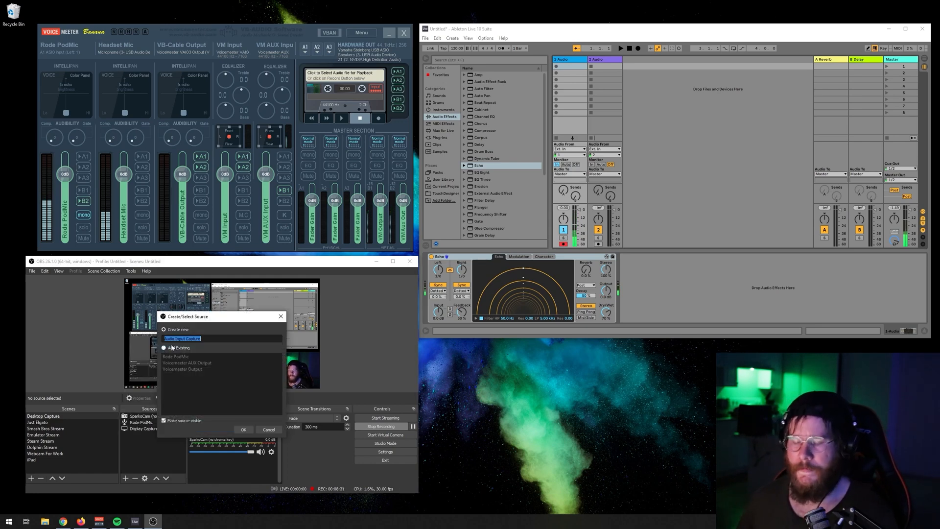
pyautogui.write('VoiceMeeter Output (B1')
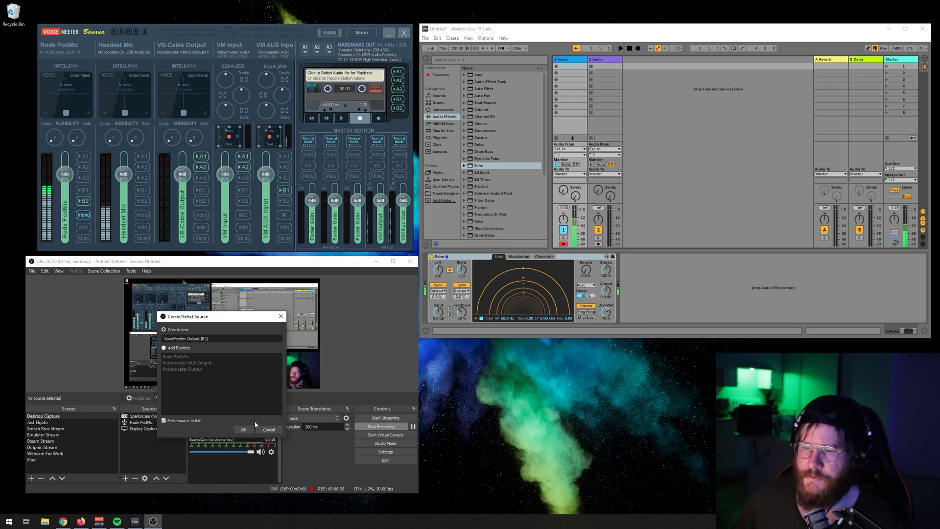
pyautogui.click(244, 430)
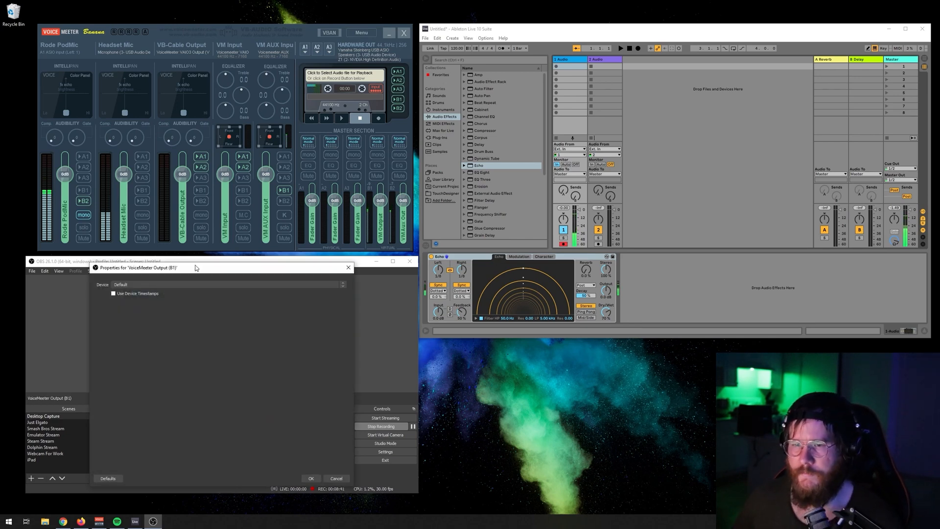
# Set the new source's device to VoiceMeeter Output (VB-Audio VoiceMeeter VAIO), then hide the source in the scene
pyautogui.click(162, 284)
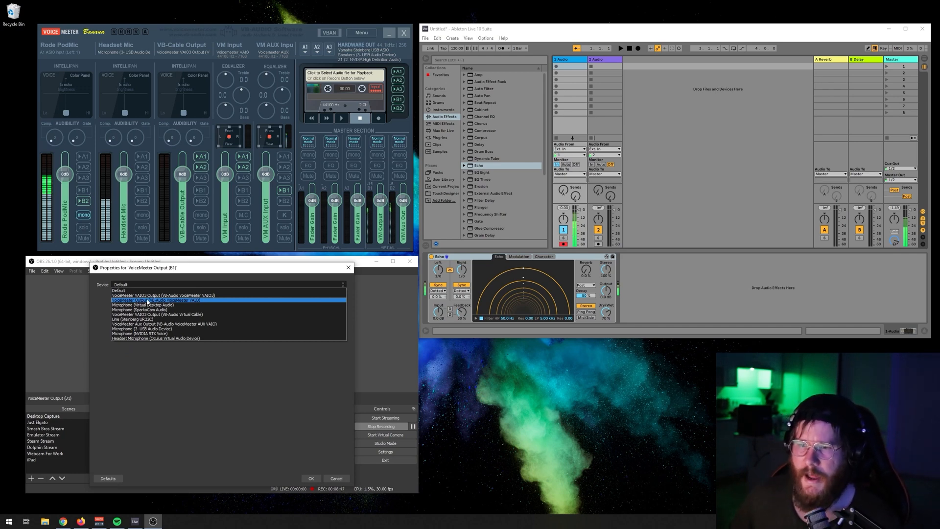
pyautogui.click(146, 301)
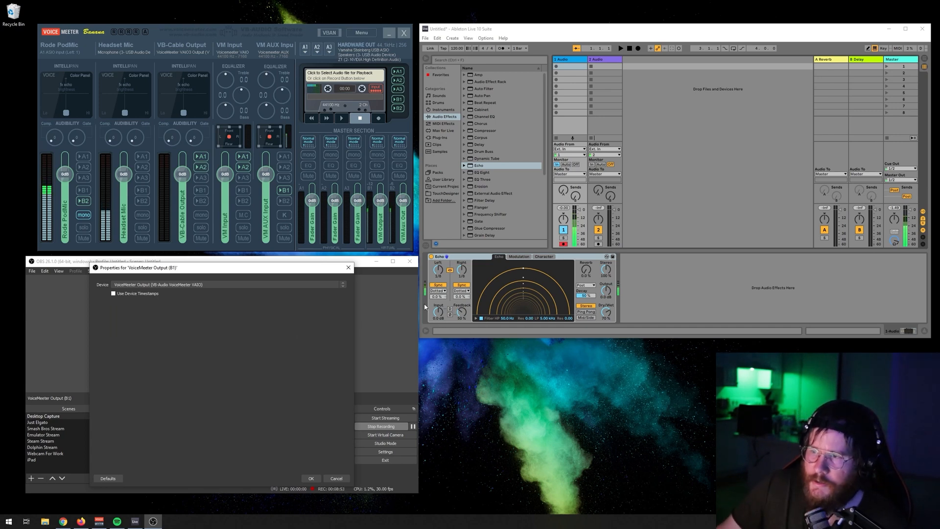
pyautogui.click(311, 479)
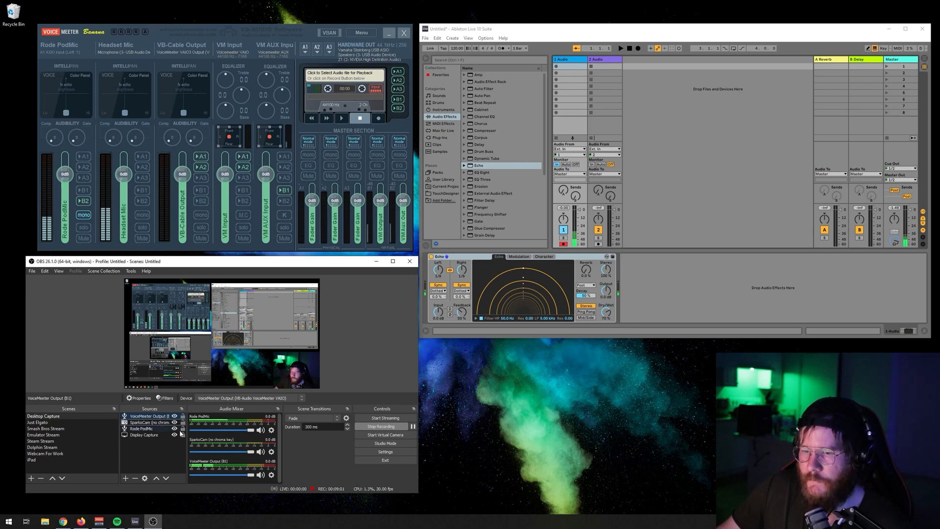
pyautogui.click(174, 416)
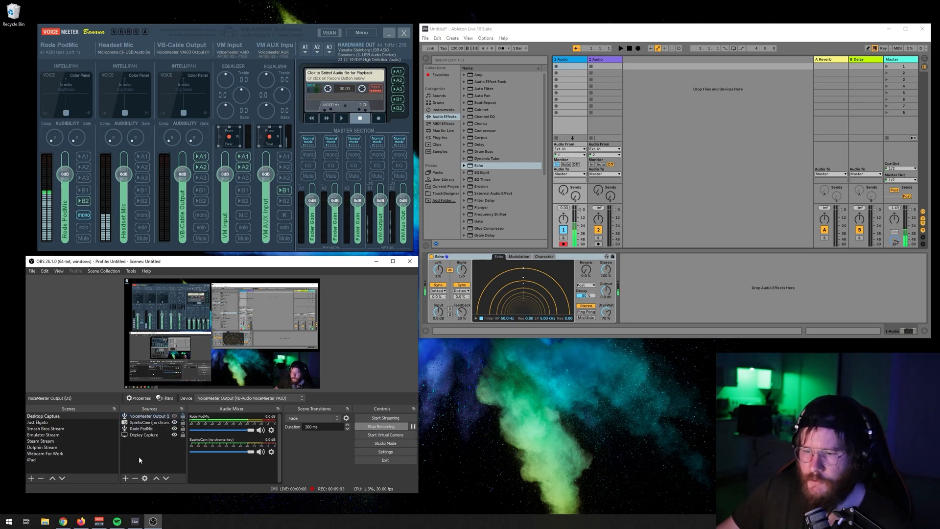